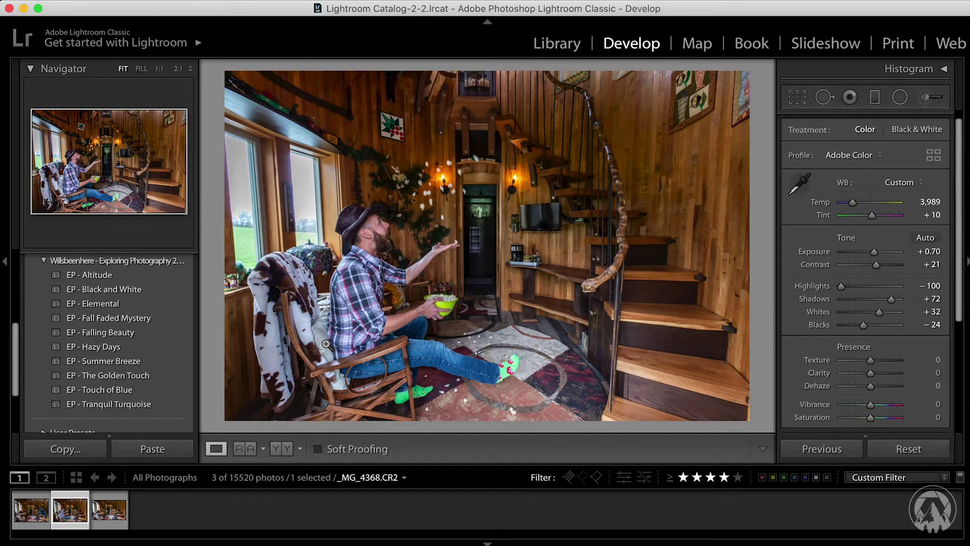
# Compare the three edited interior photos in the filmstrip and select all three of them
pyautogui.click(110, 510)
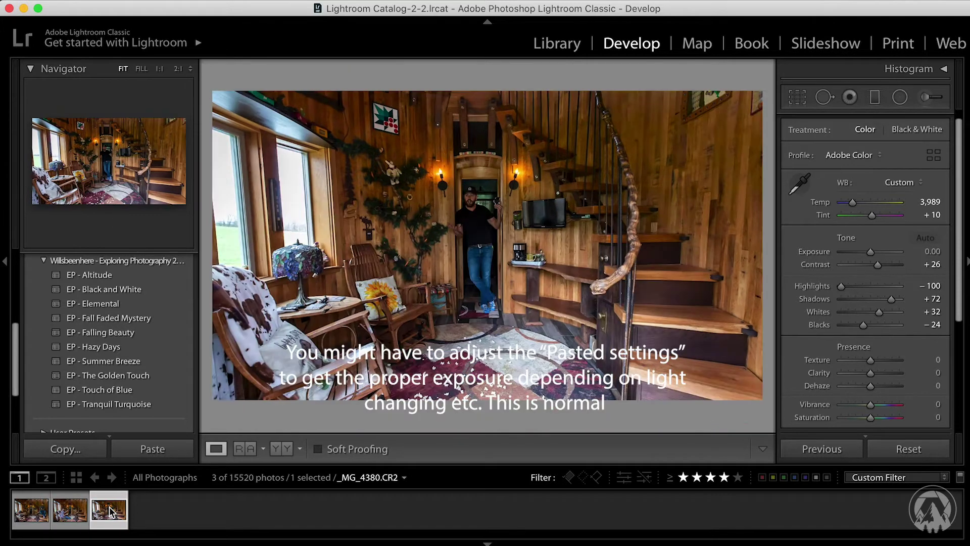
pyautogui.click(81, 513)
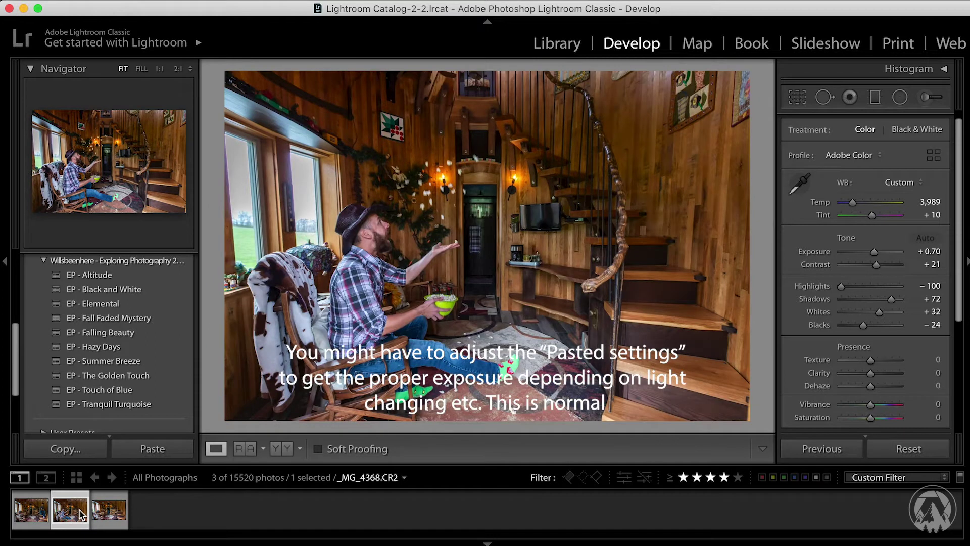
pyautogui.click(31, 510)
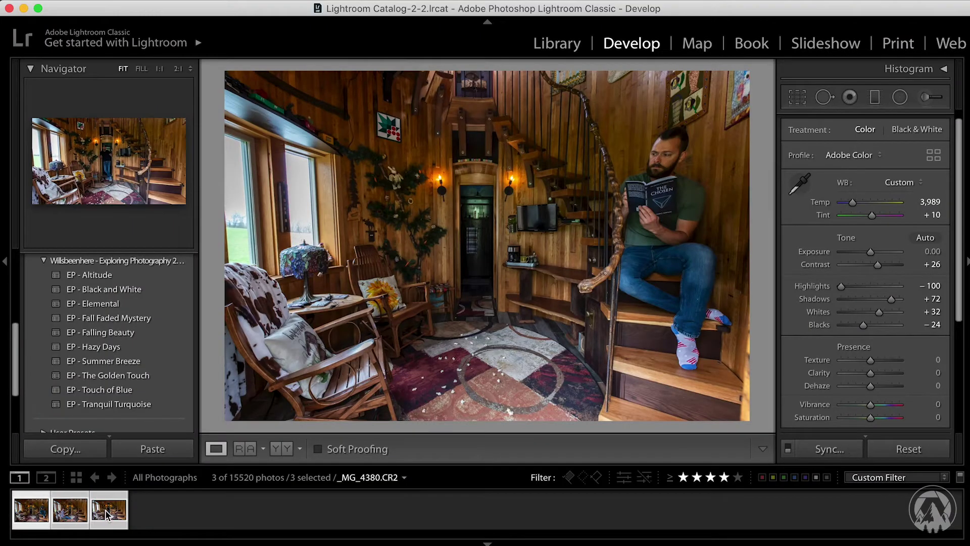
pyautogui.rightClick(109, 511)
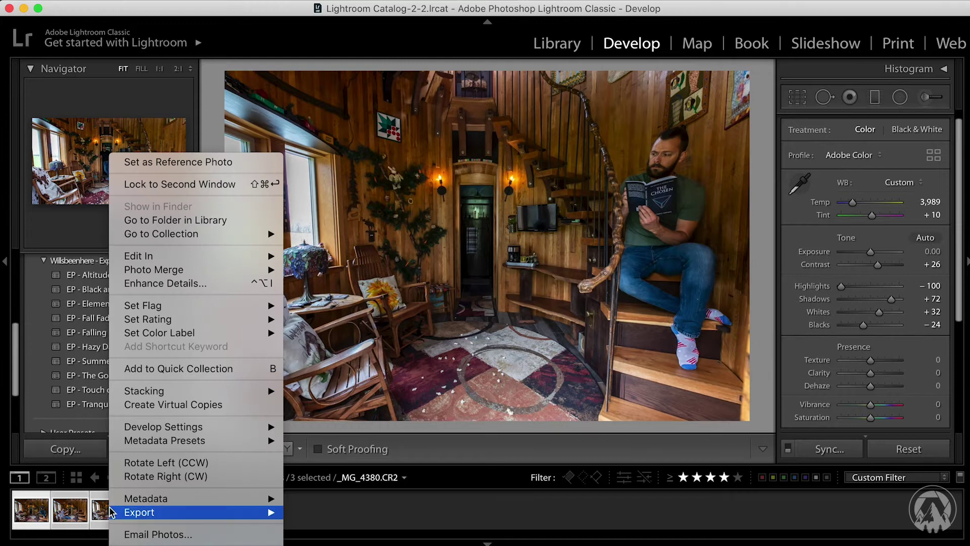
pyautogui.moveTo(240, 270)
pyautogui.click(332, 270)
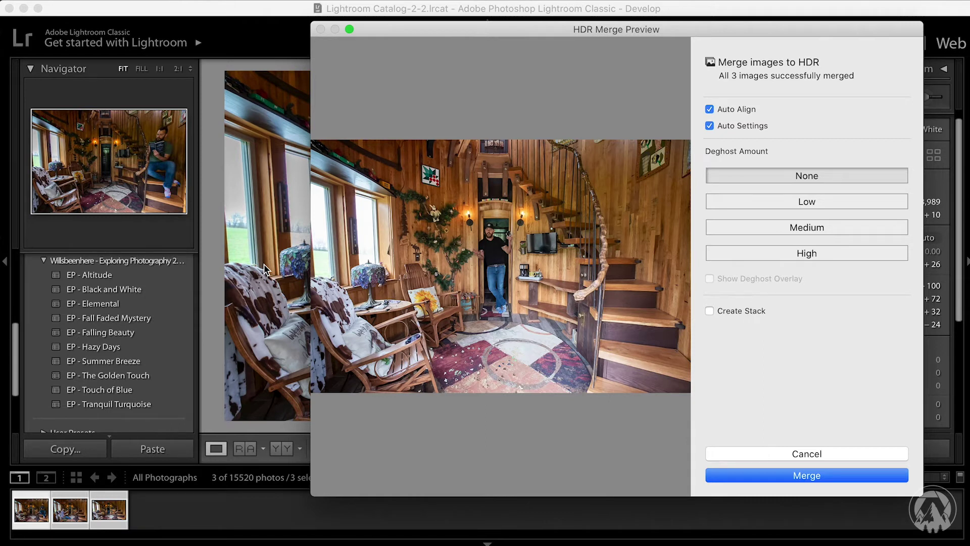
pyautogui.click(857, 454)
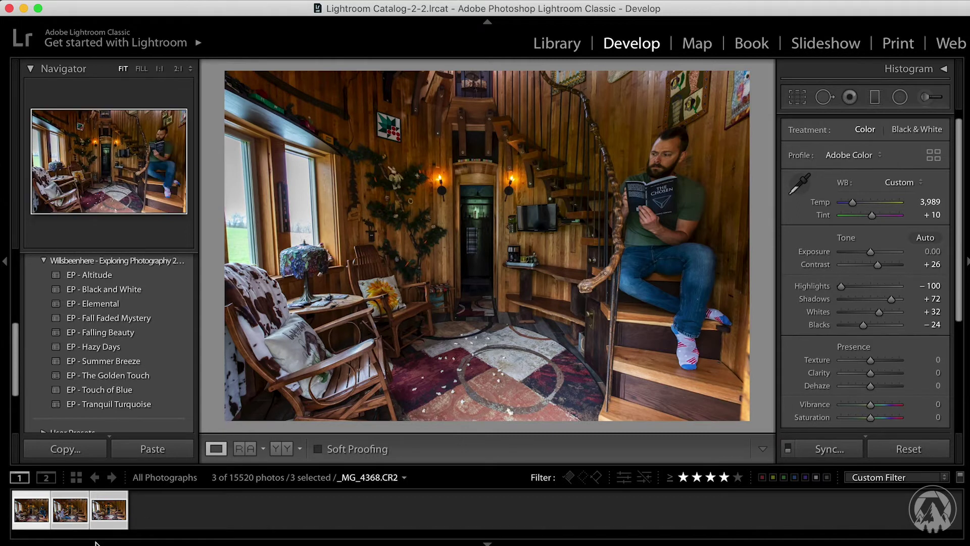
# Open the three selected photos as layers of one document in Photoshop
pyautogui.rightClick(106, 512)
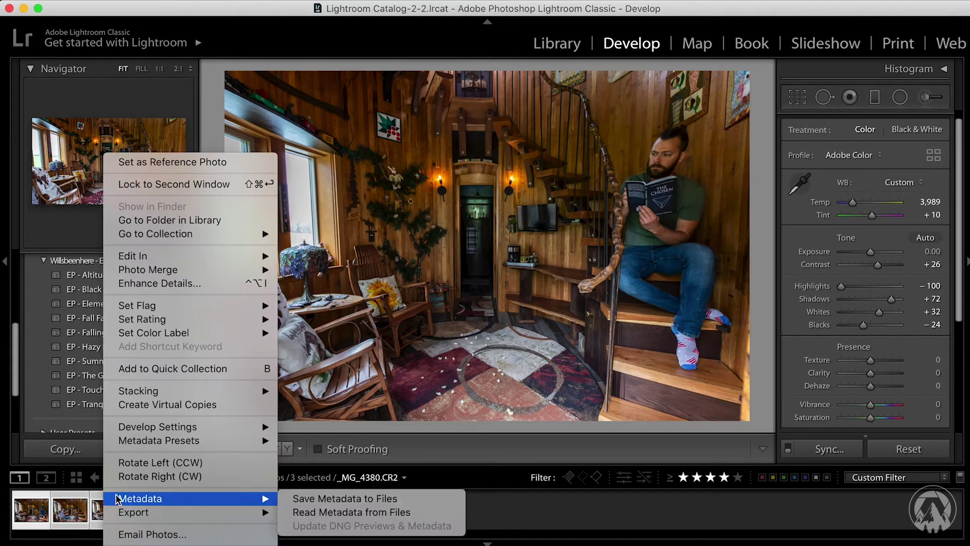
pyautogui.moveTo(172, 257)
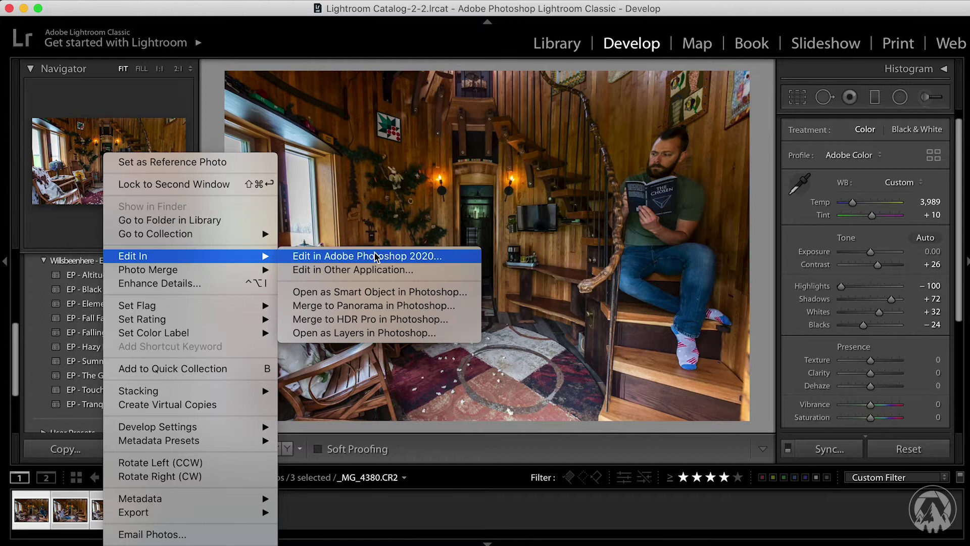
pyautogui.click(371, 337)
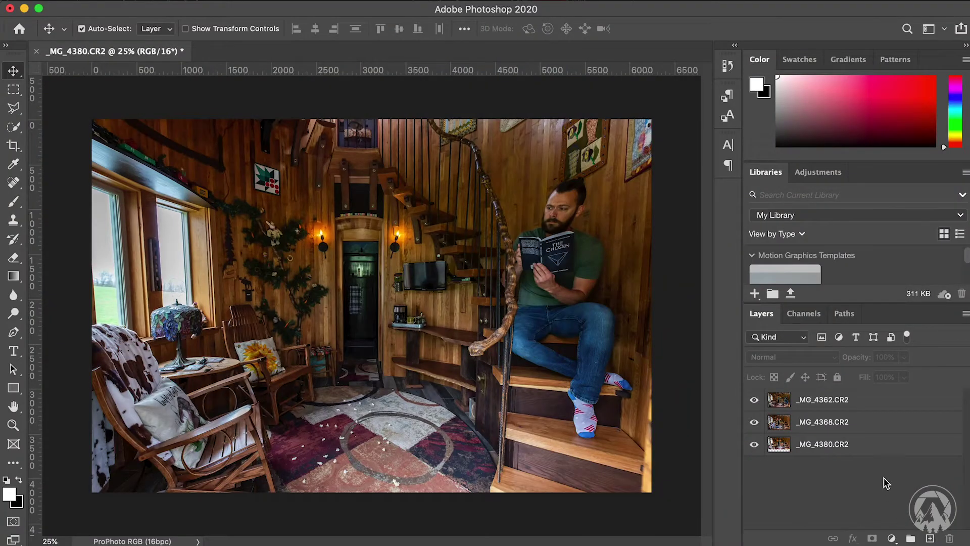
# Select the layers _MG_4362.CR2, _MG_4368.CR2 and _MG_4380.CR2 and auto-align them with the Auto projection
pyautogui.click(821, 404)
pyautogui.keyDown('shift'); pyautogui.click(818, 442); pyautogui.keyUp('shift')
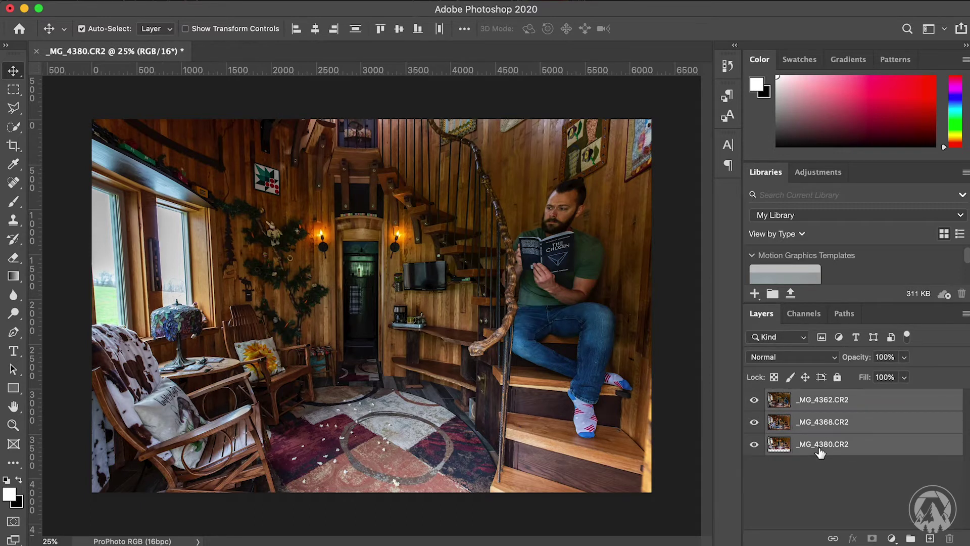
pyautogui.click(809, 401)
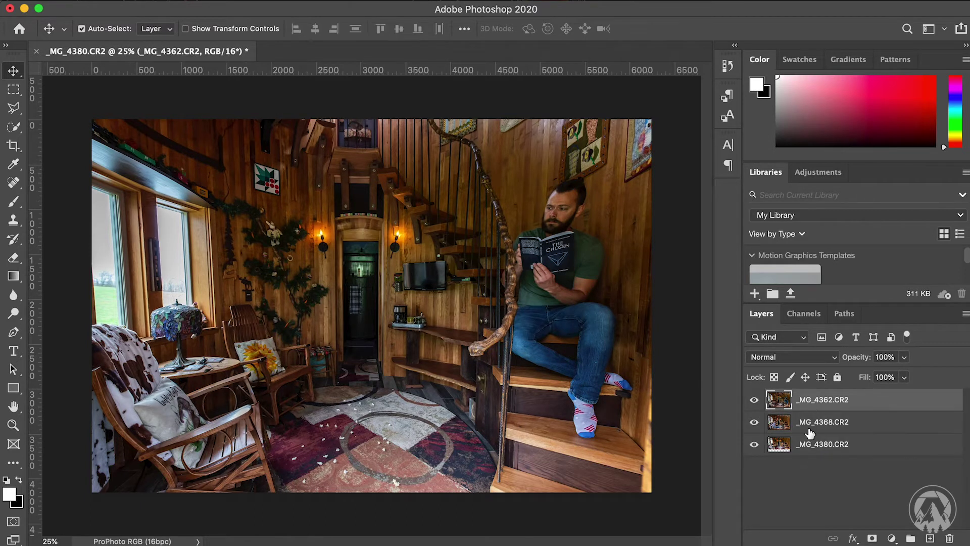
pyautogui.keyDown('shift'); pyautogui.click(816, 426); pyautogui.keyUp('shift')
pyautogui.keyDown('shift'); pyautogui.click(820, 446); pyautogui.keyUp('shift')
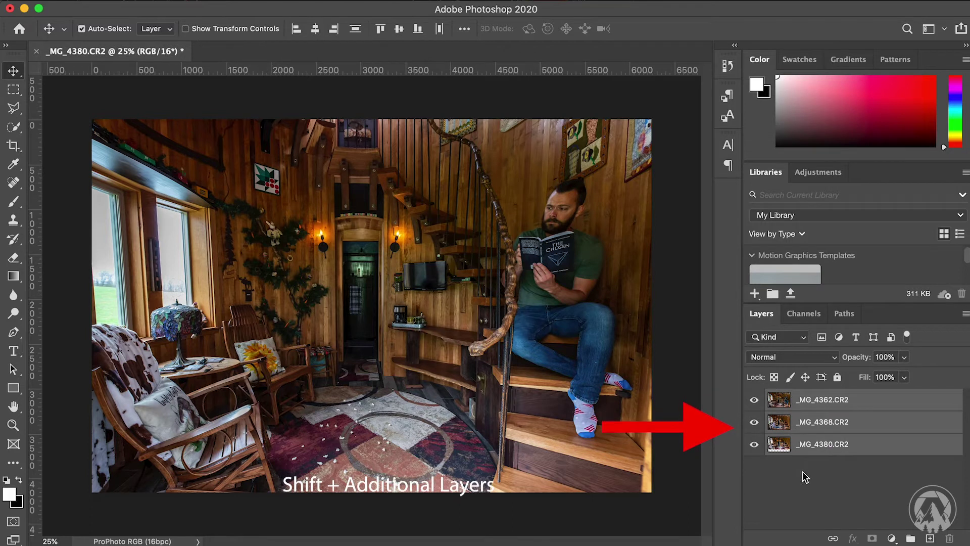
pyautogui.click(140, 1)
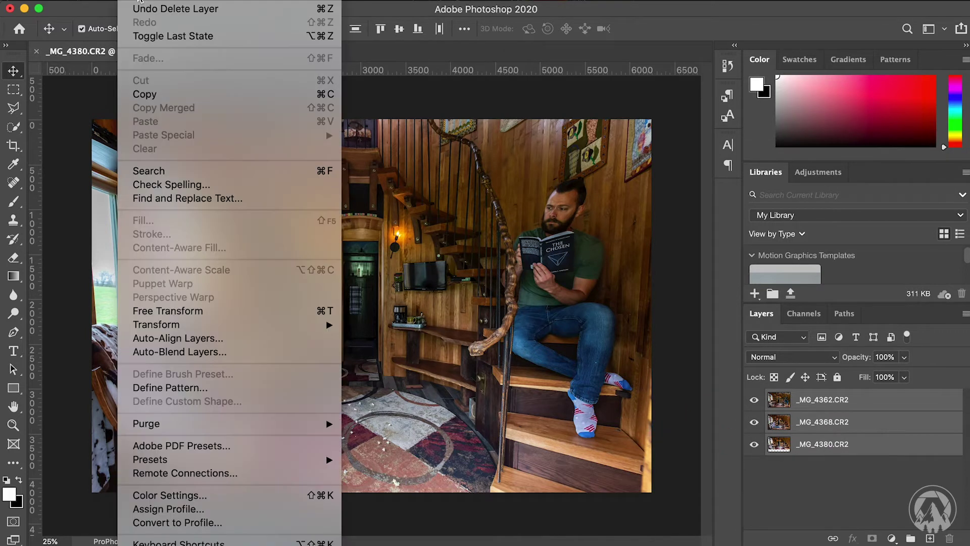
pyautogui.click(197, 343)
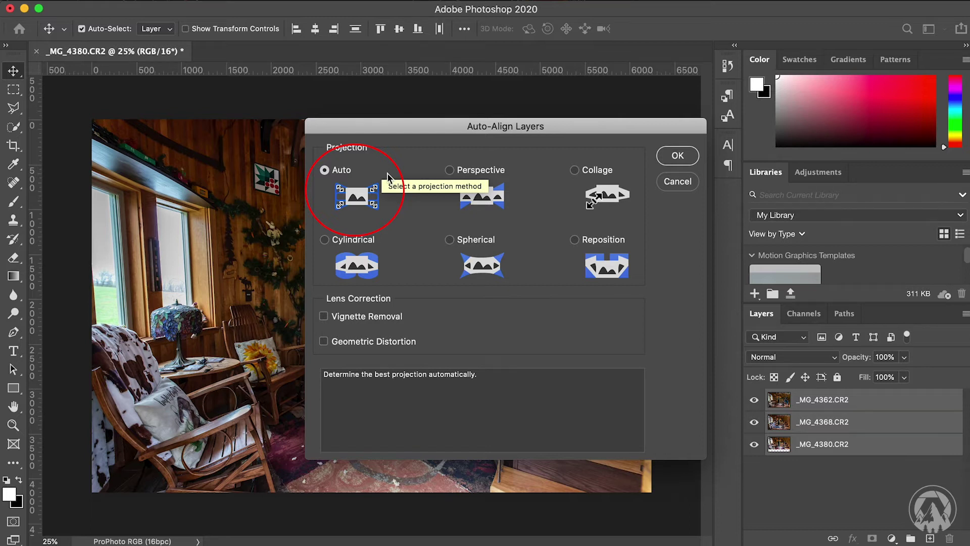
pyautogui.click(678, 155)
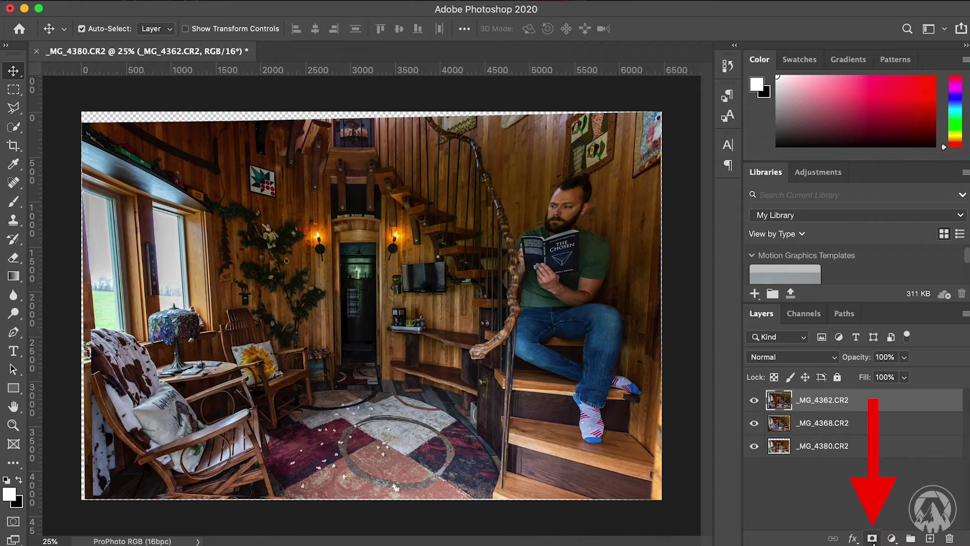
# Add a layer mask to the _MG_4362.CR2 layer and activate the Brush tool with the default foreground and background colors
pyautogui.click(873, 538)
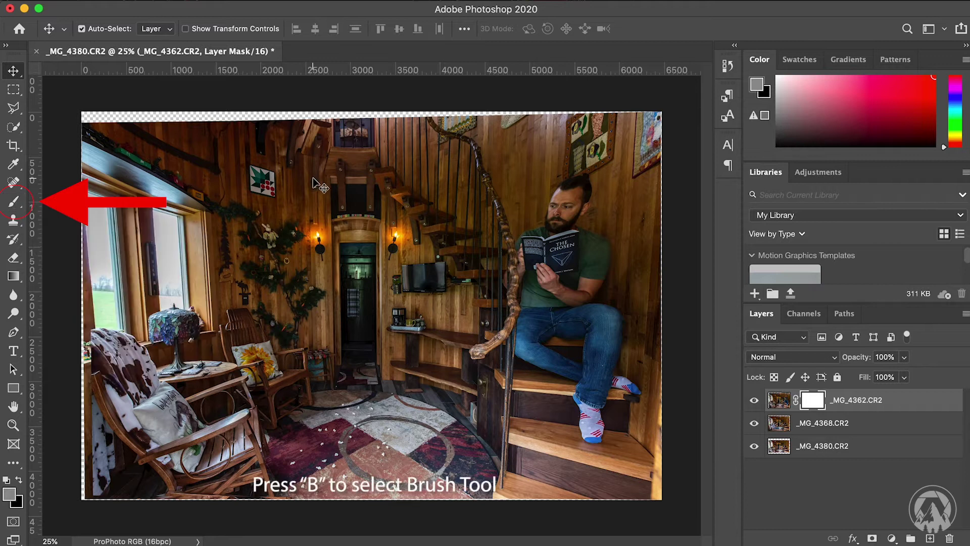
pyautogui.press('b')
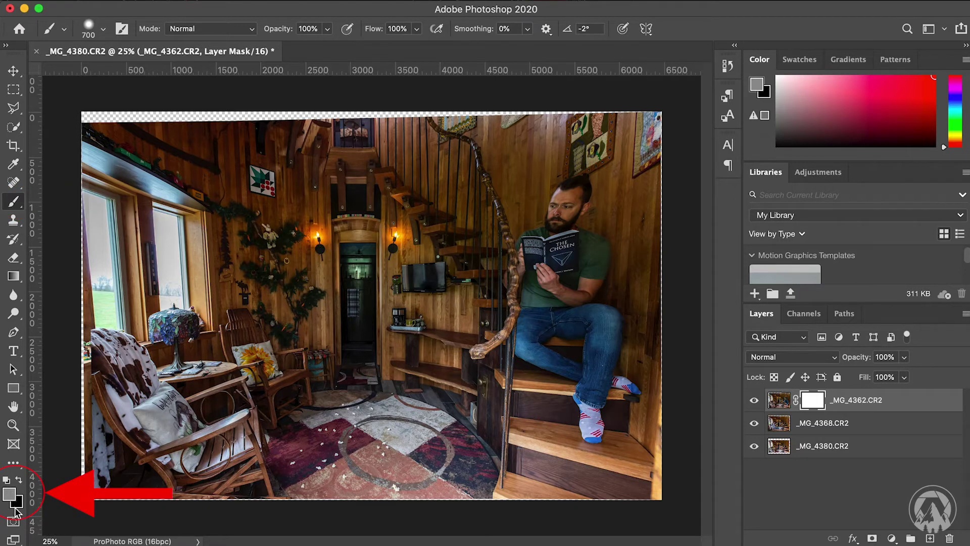
pyautogui.click(5, 480)
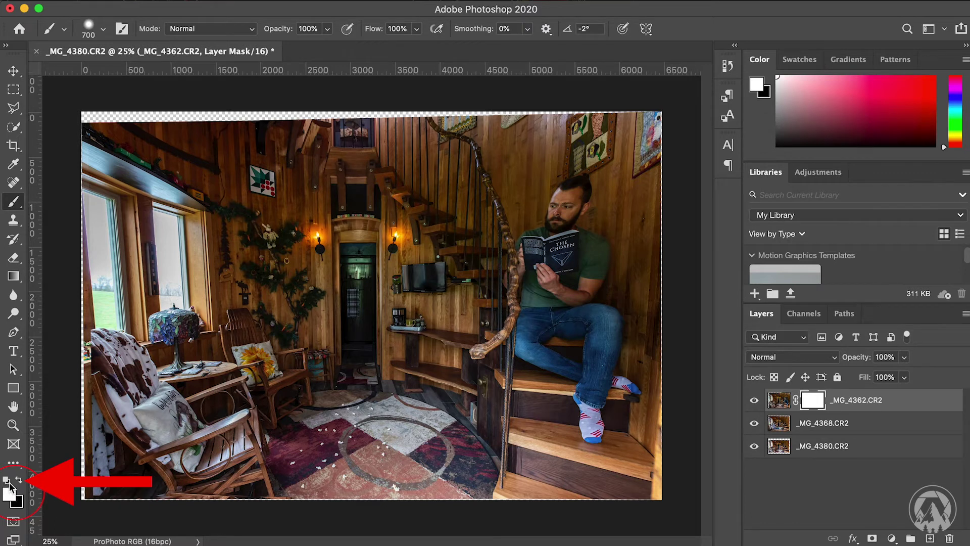
# Set the foreground color to dark gray (RGB 29, 29, 29) and restore the default colors with the Brush tool active
pyautogui.click(10, 493)
pyautogui.click(165, 510)
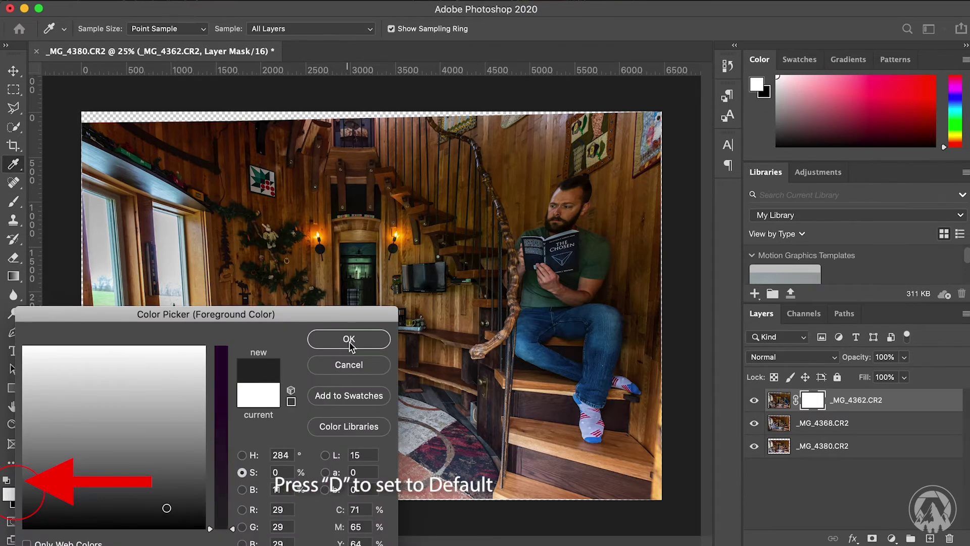
pyautogui.click(349, 339)
pyautogui.press('b')
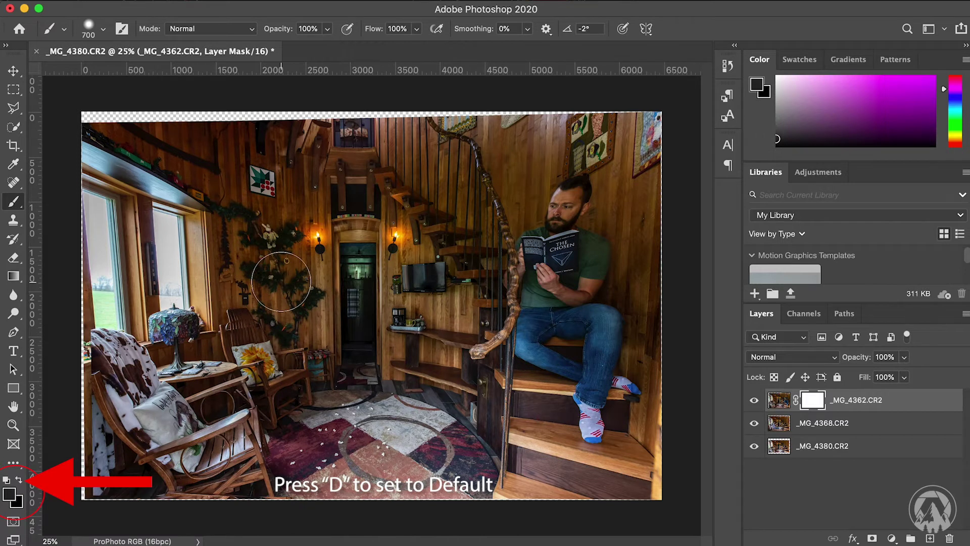
pyautogui.press('d')
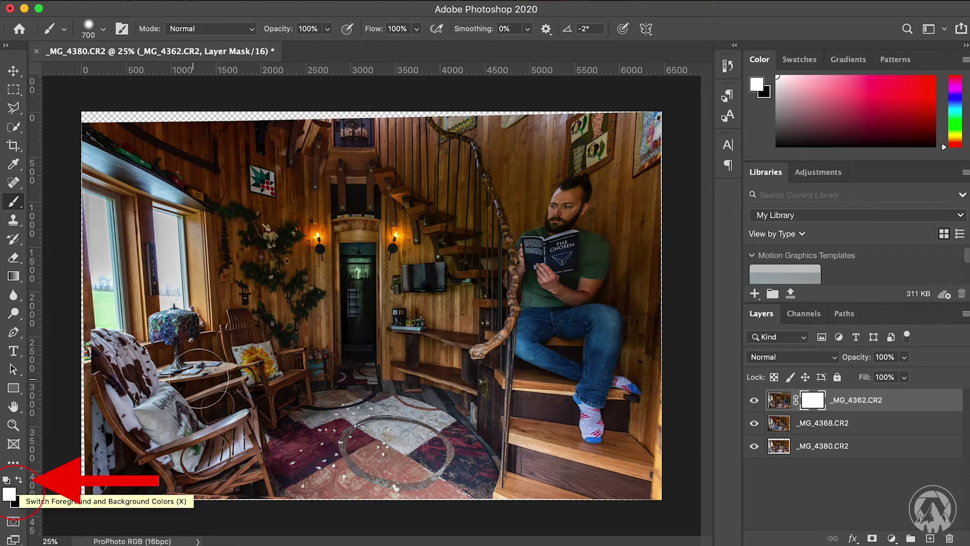
# Switch the foreground and background colors so that the brush paints with black
pyautogui.press('x')
pyautogui.press('x')
pyautogui.press('x')
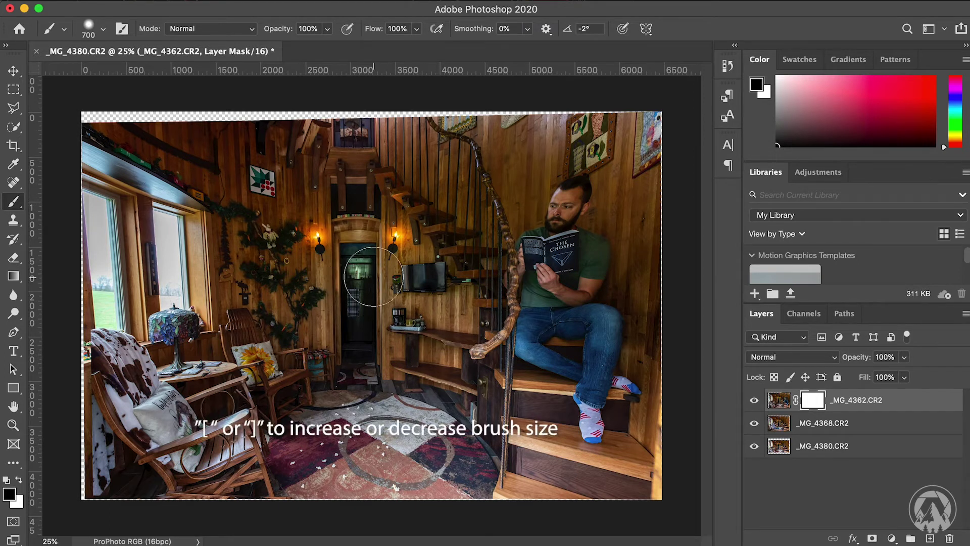
# Try smaller and larger brush sizes and set the brush size to 1819 pixels
pyautogui.press('[')
pyautogui.press('[')
pyautogui.press('[')
pyautogui.press('[')
pyautogui.press('[')
pyautogui.press('[')
pyautogui.press(']')
pyautogui.press(']')
pyautogui.press(']')
pyautogui.press(']')
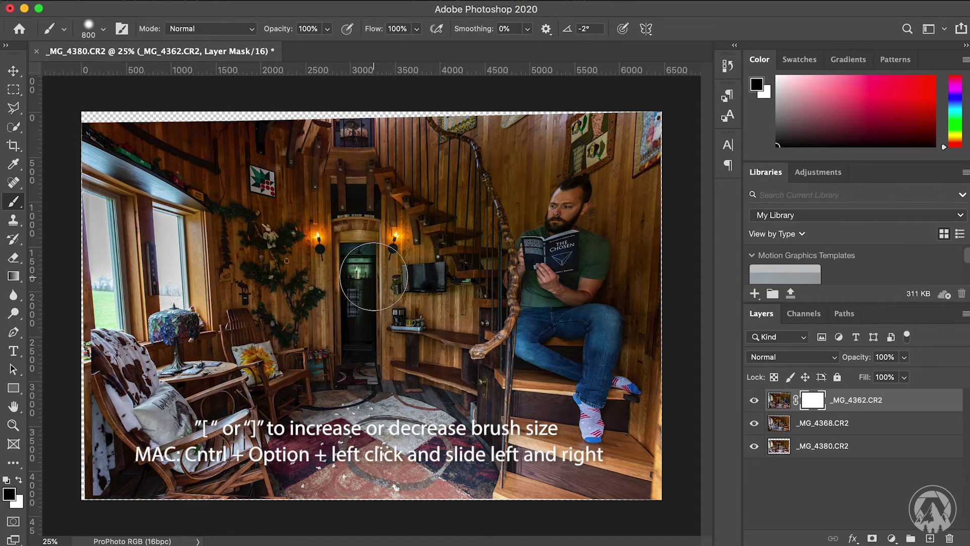
pyautogui.moveTo(367, 276)
pyautogui.mouseDown()
pyautogui.moveTo(555, 276)
pyautogui.moveTo(367, 275)
pyautogui.moveTo(486, 276)
pyautogui.moveTo(409, 278)
pyautogui.moveTo(461, 282)
pyautogui.mouseUp()
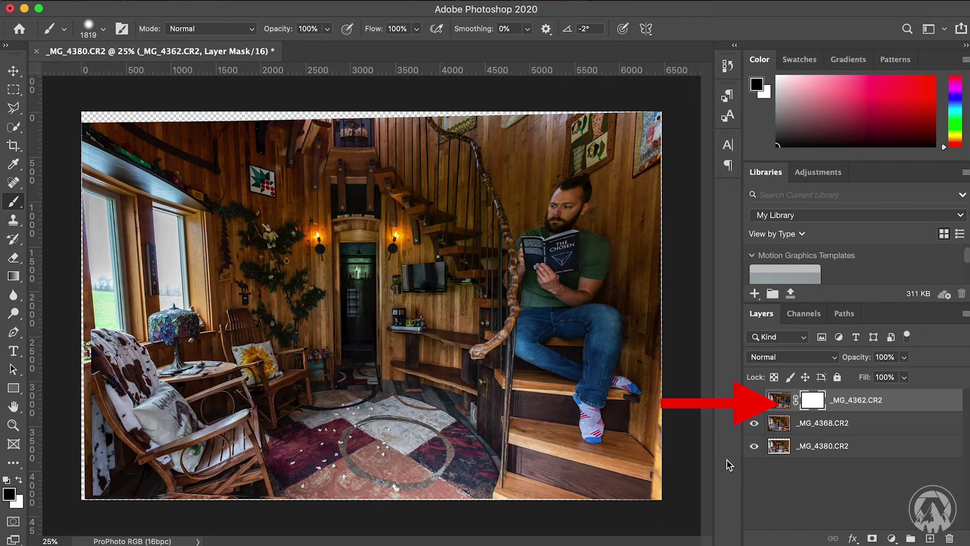
# Paint black on the _MG_4362.CR2 layer mask over the window and chair area to reveal the man in the rocking chair
pyautogui.click(788, 406)
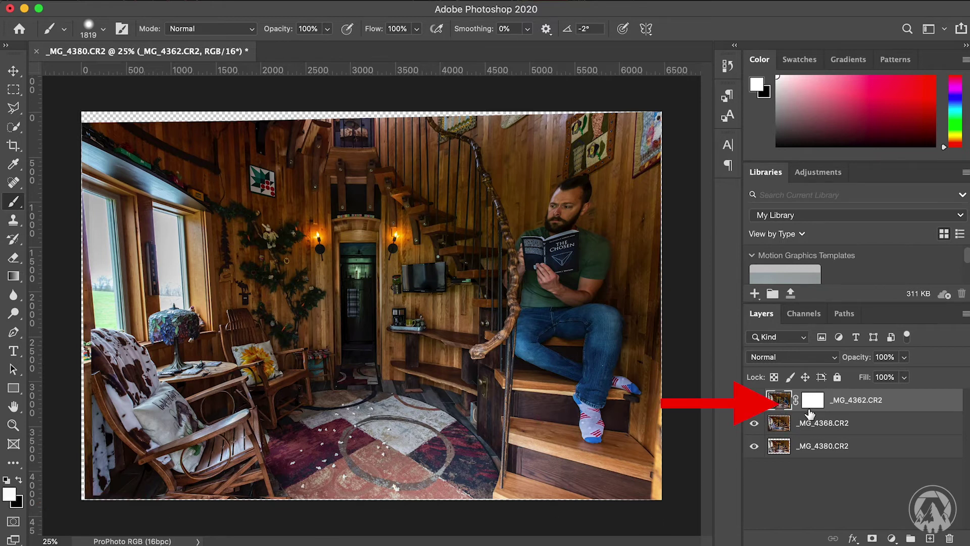
pyautogui.click(812, 400)
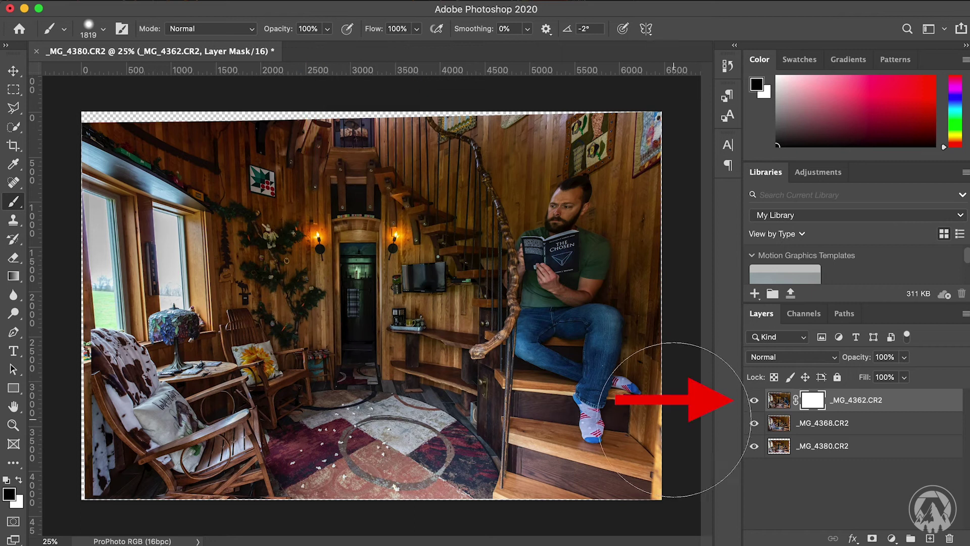
pyautogui.click(754, 402)
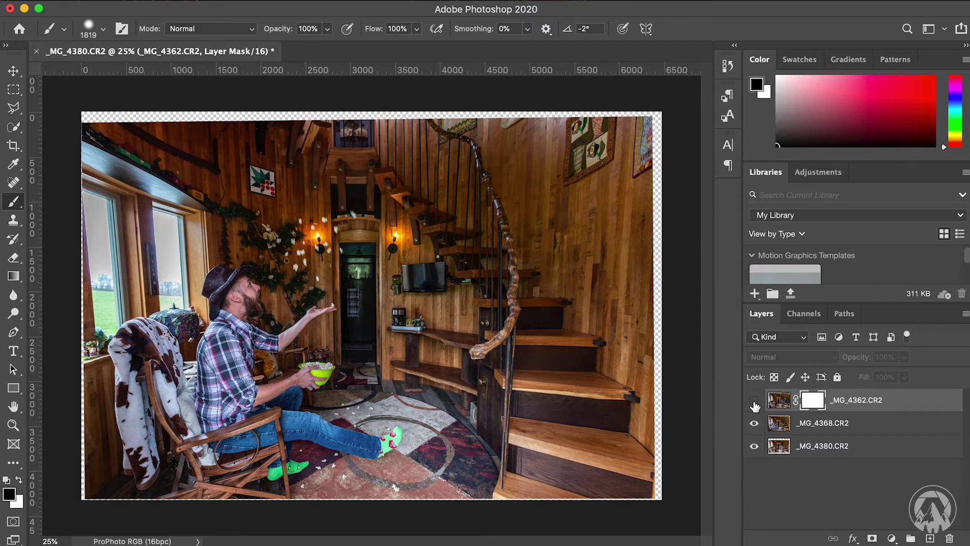
pyautogui.click(754, 402)
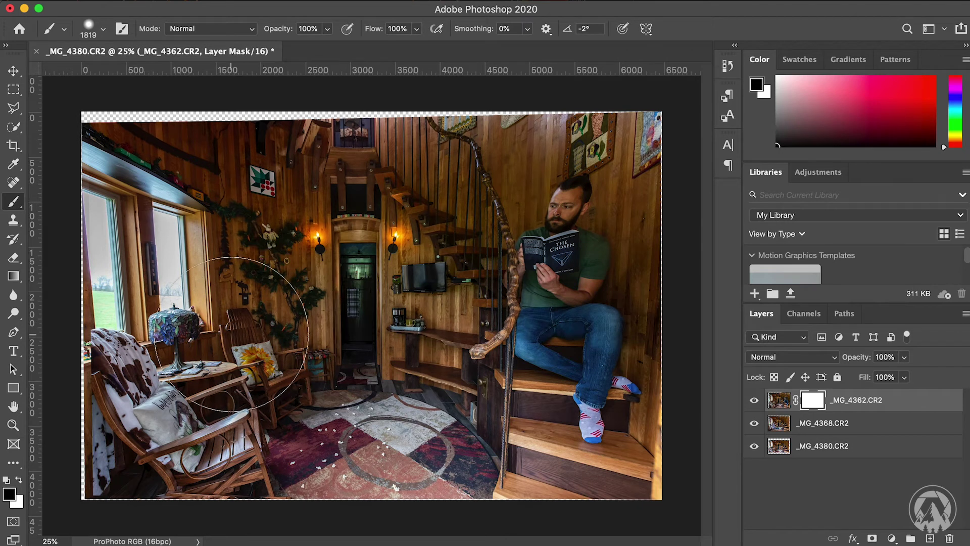
pyautogui.moveTo(185, 342)
pyautogui.mouseDown()
pyautogui.moveTo(167, 399)
pyautogui.moveTo(353, 469)
pyautogui.moveTo(283, 405)
pyautogui.moveTo(249, 283)
pyautogui.moveTo(261, 277)
pyautogui.moveTo(283, 213)
pyautogui.moveTo(253, 202)
pyautogui.mouseUp()
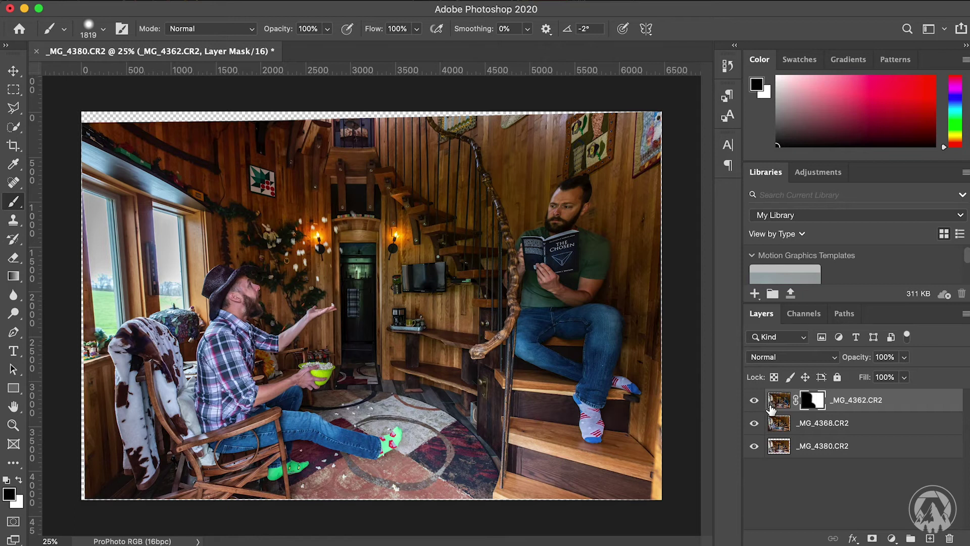
# Check the doorway figure by toggling the upper layers' visibility, and paint black over the doorway on the _MG_4362.CR2 mask
pyautogui.click(755, 400)
pyautogui.click(755, 424)
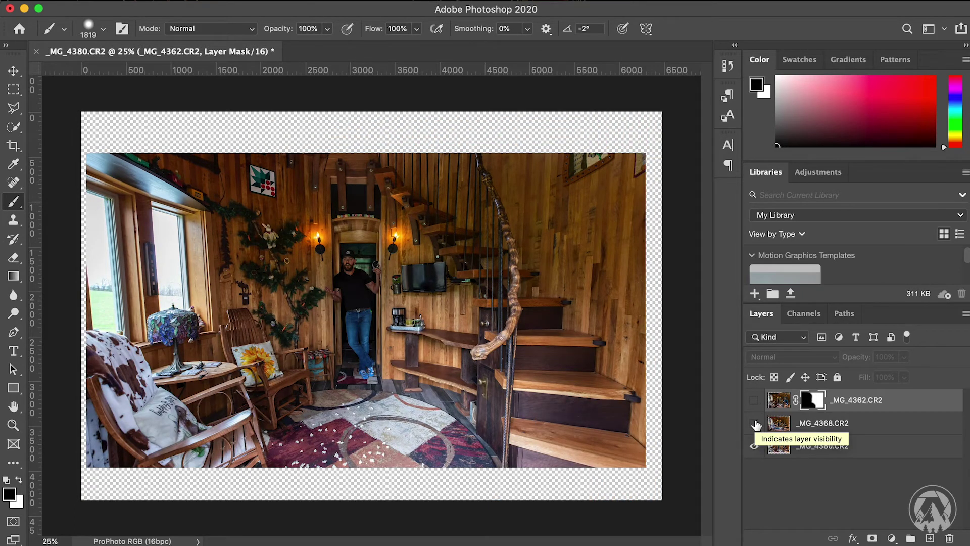
pyautogui.click(754, 423)
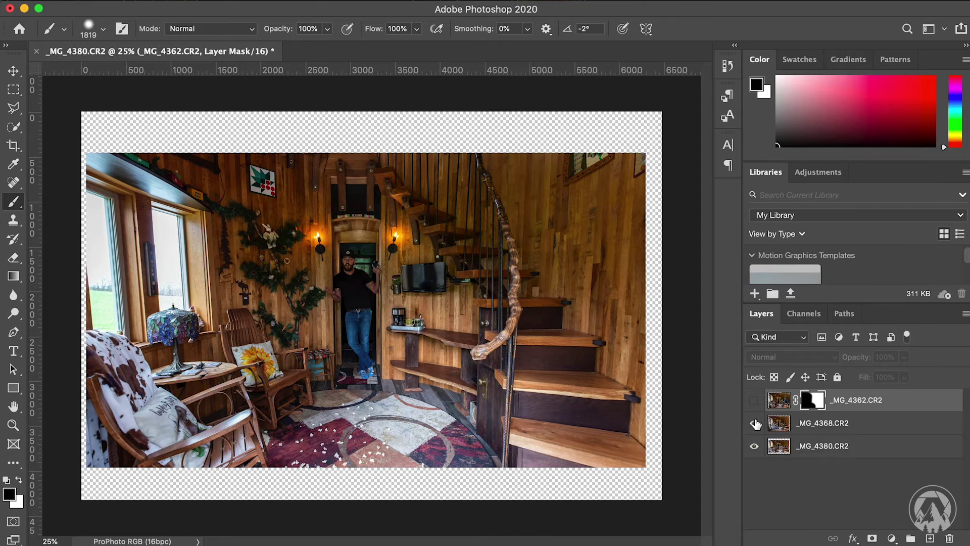
pyautogui.click(754, 401)
pyautogui.click(754, 400)
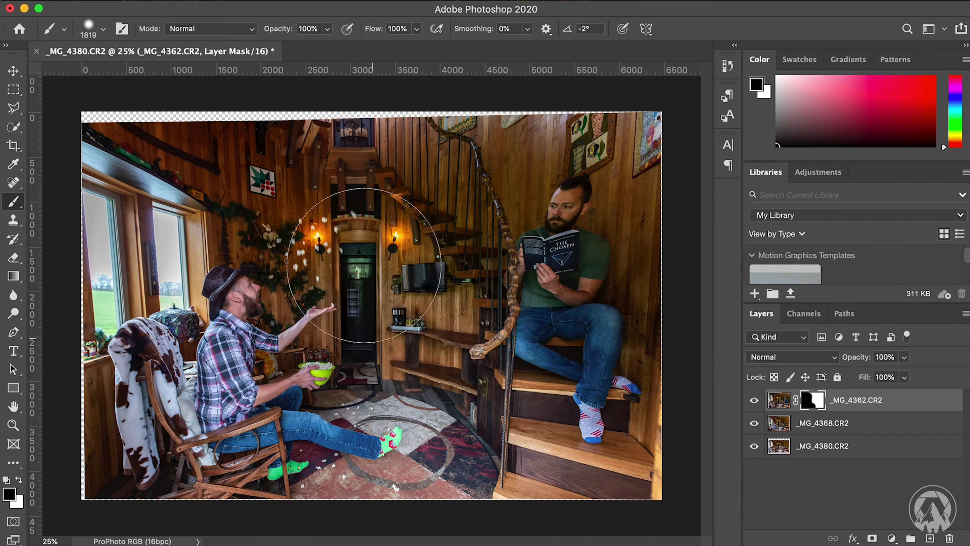
pyautogui.moveTo(350, 309)
pyautogui.mouseDown()
pyautogui.moveTo(345, 175)
pyautogui.moveTo(350, 313)
pyautogui.mouseUp()
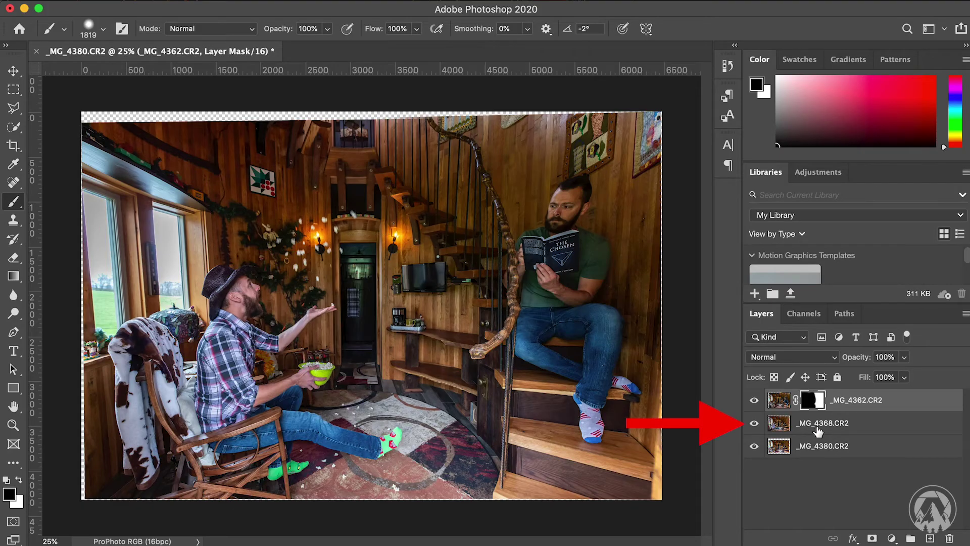
# Add a layer mask to the _MG_4368.CR2 layer and enlarge the view around the doorway to 33.3%
pyautogui.click(818, 430)
pyautogui.click(872, 538)
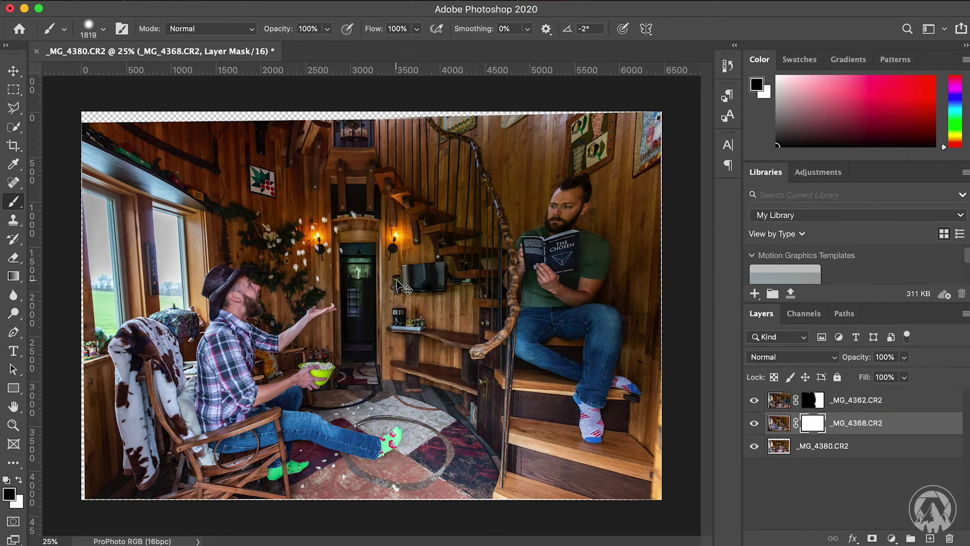
pyautogui.press('super+plus')
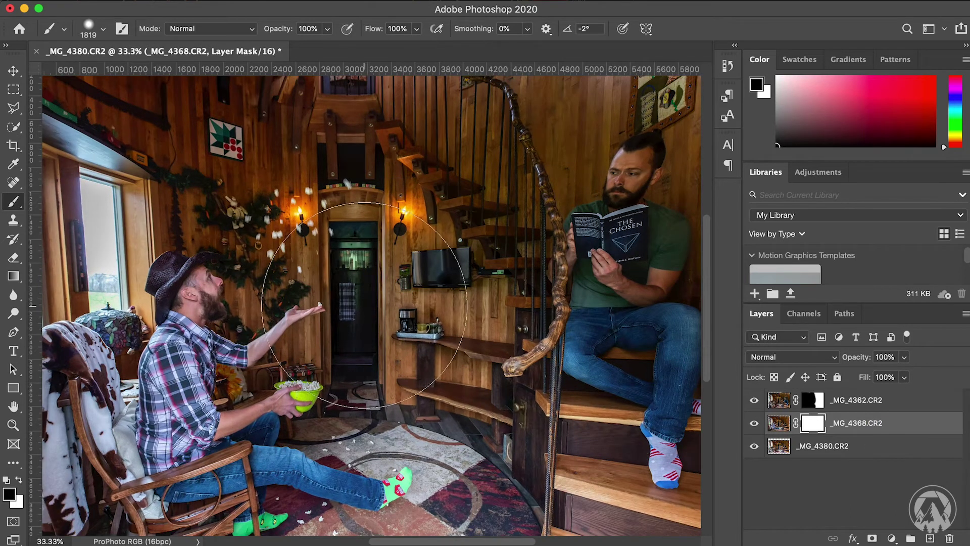
# Paint black on the _MG_4368.CR2 layer mask over the doorway and the ceiling above it to reveal the man standing there
pyautogui.moveTo(354, 238)
pyautogui.mouseDown()
pyautogui.moveTo(359, 354)
pyautogui.moveTo(348, 237)
pyautogui.moveTo(356, 152)
pyautogui.moveTo(359, 206)
pyautogui.mouseUp()
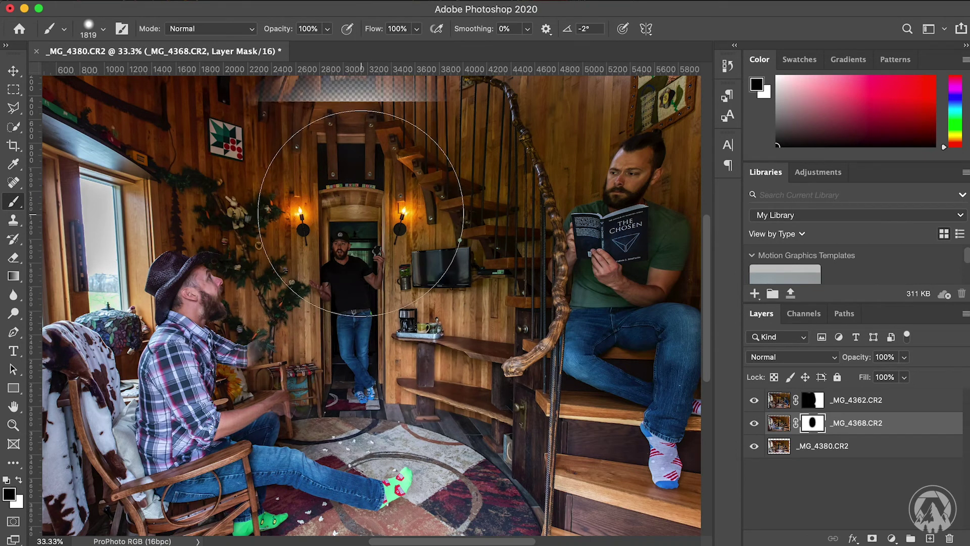
pyautogui.press('super+minus')
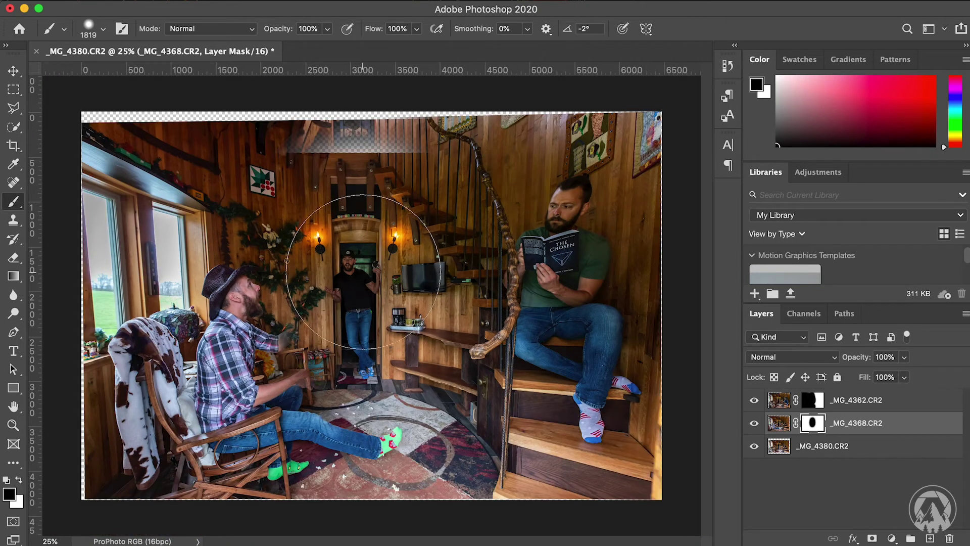
pyautogui.moveTo(324, 152)
pyautogui.mouseDown()
pyautogui.moveTo(356, 155)
pyautogui.moveTo(318, 93)
pyautogui.moveTo(357, 228)
pyautogui.mouseUp()
pyautogui.moveTo(352, 154)
pyautogui.mouseDown()
pyautogui.moveTo(369, 146)
pyautogui.moveTo(335, 147)
pyautogui.mouseUp()
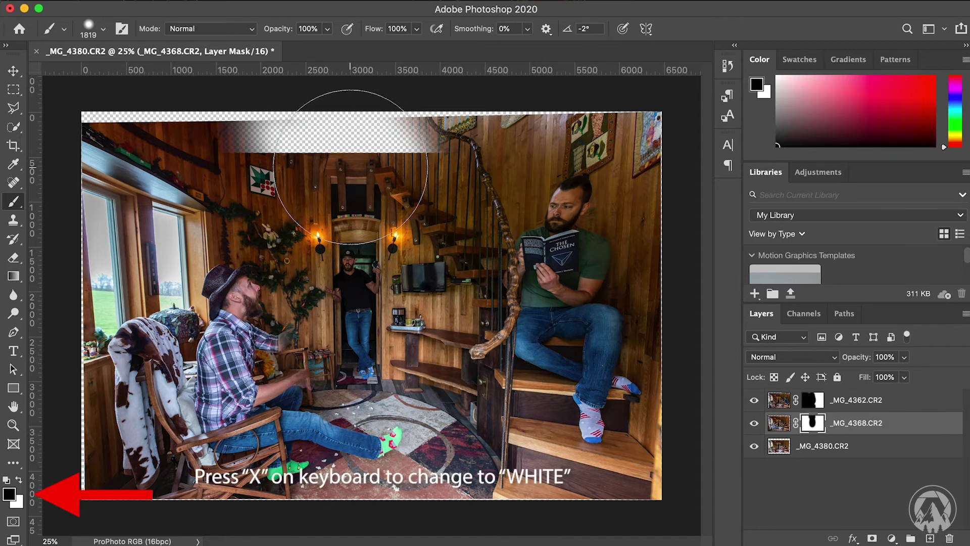
# Switch the painting color to white and restore the erased ceiling above the doorway on the _MG_4368.CR2 mask
pyautogui.press('x')
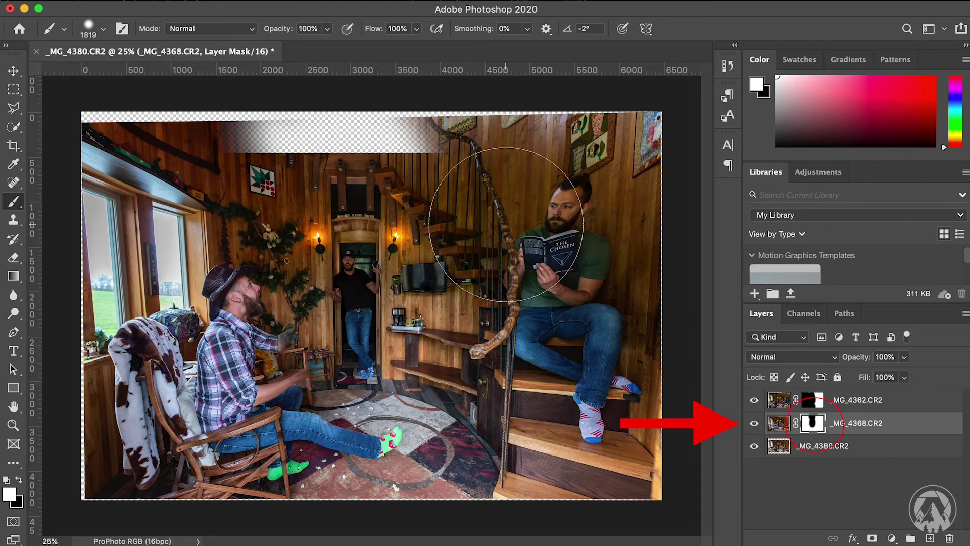
pyautogui.moveTo(320, 54)
pyautogui.mouseDown()
pyautogui.moveTo(286, 112)
pyautogui.moveTo(264, 91)
pyautogui.moveTo(361, 99)
pyautogui.moveTo(485, 88)
pyautogui.moveTo(419, 101)
pyautogui.mouseUp()
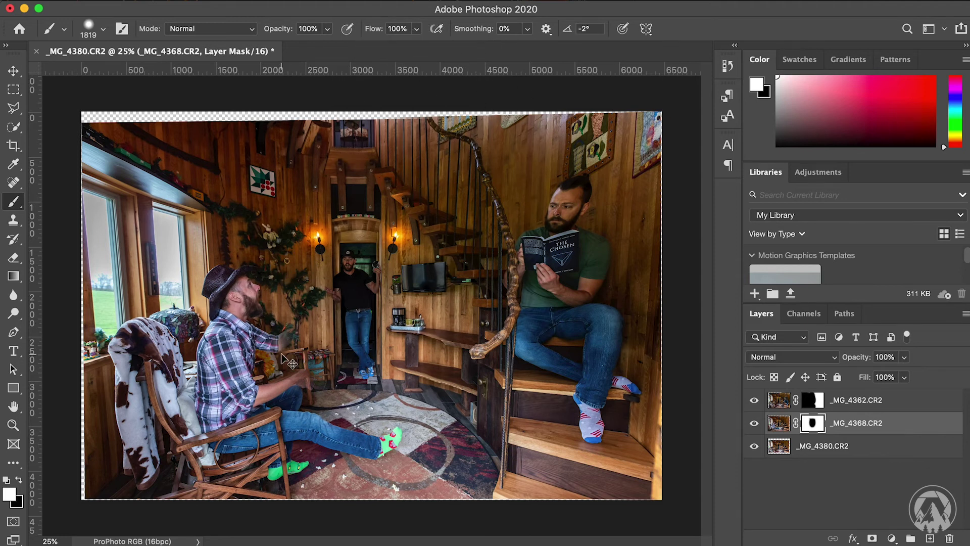
# Reduce the brush size to 430 and paint white on the _MG_4368.CR2 mask over the seated man's arms and popcorn bowl
pyautogui.press('super+plus')
pyautogui.press('super+plus')
pyautogui.hscroll(-5, 282, 350)
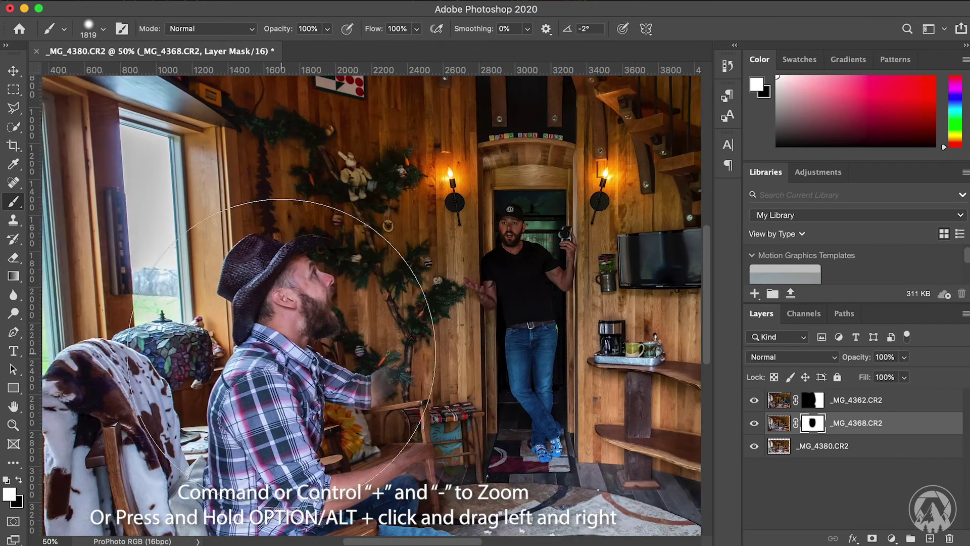
pyautogui.scroll(-3, 282, 351)
pyautogui.hscroll(3, 281, 350)
pyautogui.moveTo(375, 329)
pyautogui.mouseDown()
pyautogui.moveTo(303, 329)
pyautogui.moveTo(349, 323)
pyautogui.moveTo(333, 323)
pyautogui.mouseUp()
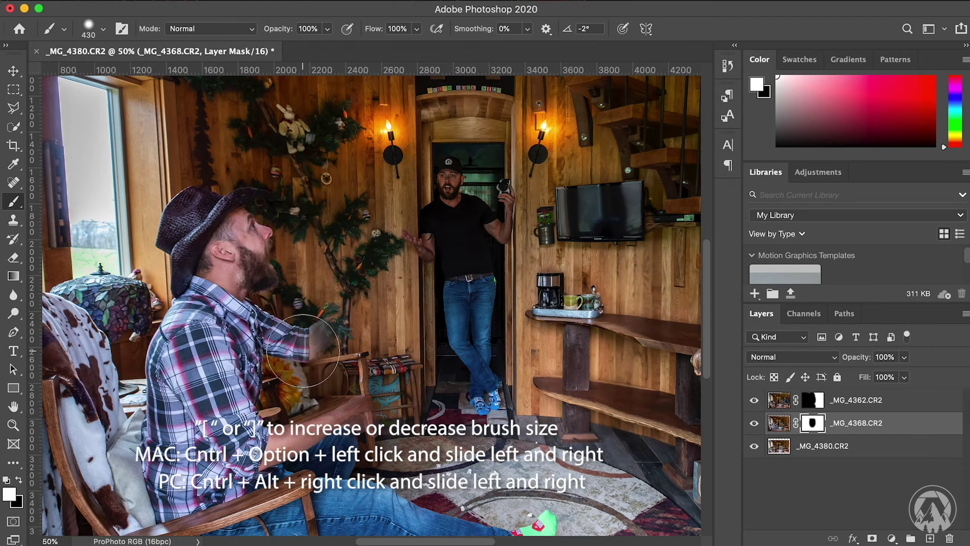
pyautogui.moveTo(303, 350)
pyautogui.mouseDown()
pyautogui.moveTo(394, 287)
pyautogui.moveTo(384, 283)
pyautogui.moveTo(399, 293)
pyautogui.moveTo(394, 399)
pyautogui.moveTo(374, 434)
pyautogui.moveTo(298, 399)
pyautogui.mouseUp()
pyautogui.moveTo(404, 470)
pyautogui.mouseDown()
pyautogui.moveTo(414, 445)
pyautogui.moveTo(505, 480)
pyautogui.moveTo(455, 450)
pyautogui.moveTo(581, 463)
pyautogui.moveTo(524, 442)
pyautogui.mouseUp()
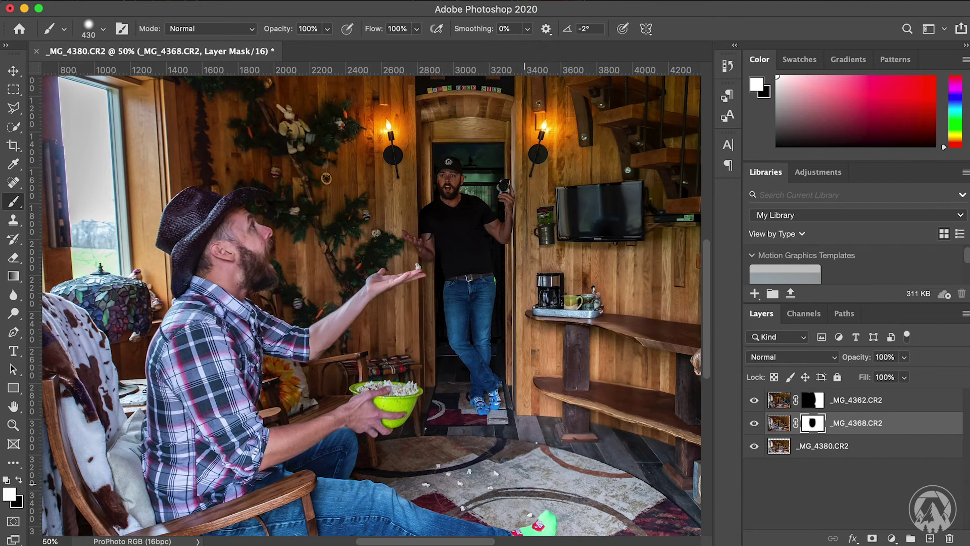
# Paint white on the _MG_4368.CR2 mask beside the doorway to bring back the flying popcorn, and review the whole composite
pyautogui.scroll(4, 267, 242)
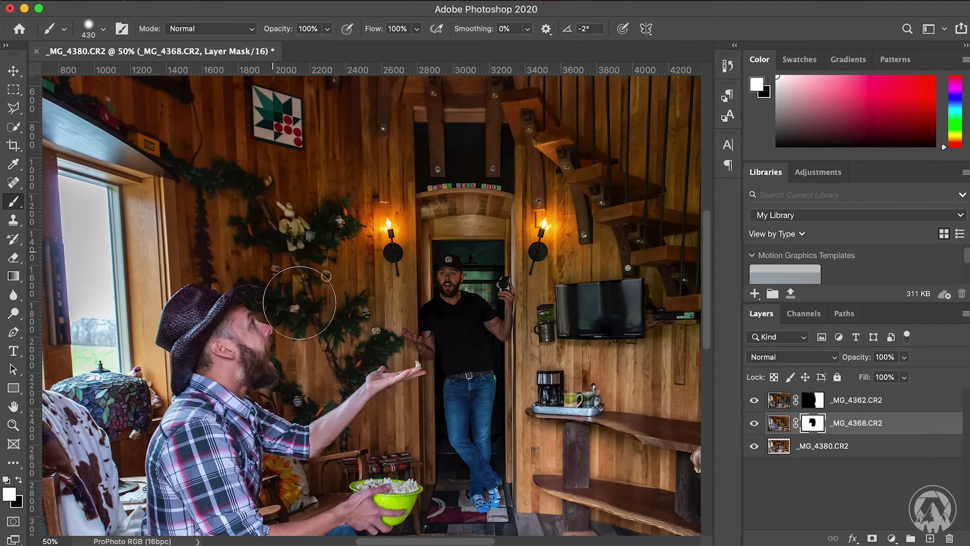
pyautogui.moveTo(324, 387)
pyautogui.mouseDown()
pyautogui.moveTo(390, 375)
pyautogui.moveTo(358, 364)
pyautogui.moveTo(362, 291)
pyautogui.moveTo(374, 254)
pyautogui.moveTo(394, 232)
pyautogui.moveTo(387, 251)
pyautogui.moveTo(403, 211)
pyautogui.moveTo(418, 202)
pyautogui.moveTo(407, 235)
pyautogui.moveTo(422, 204)
pyautogui.moveTo(403, 194)
pyautogui.moveTo(326, 218)
pyautogui.moveTo(278, 251)
pyautogui.moveTo(271, 208)
pyautogui.moveTo(366, 185)
pyautogui.mouseUp()
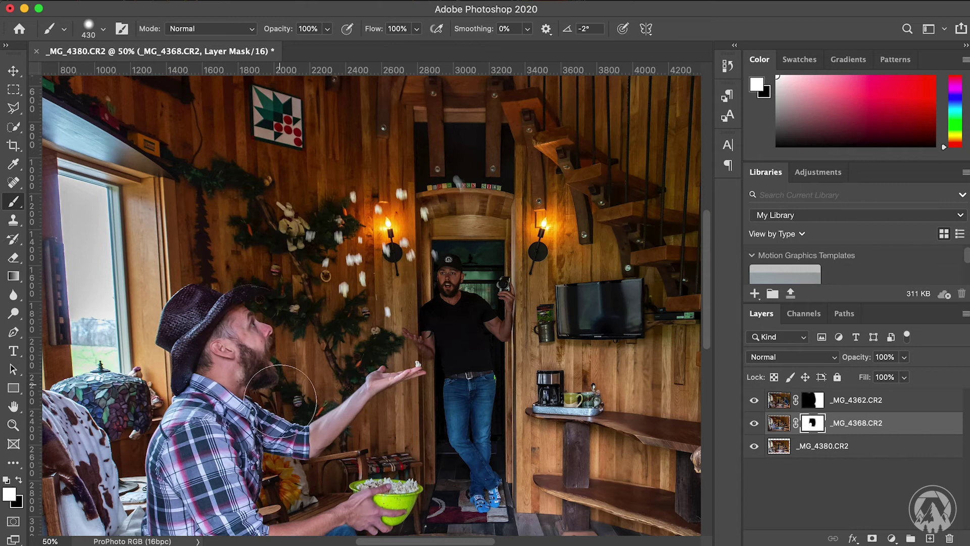
pyautogui.scroll(-5, 320, 448)
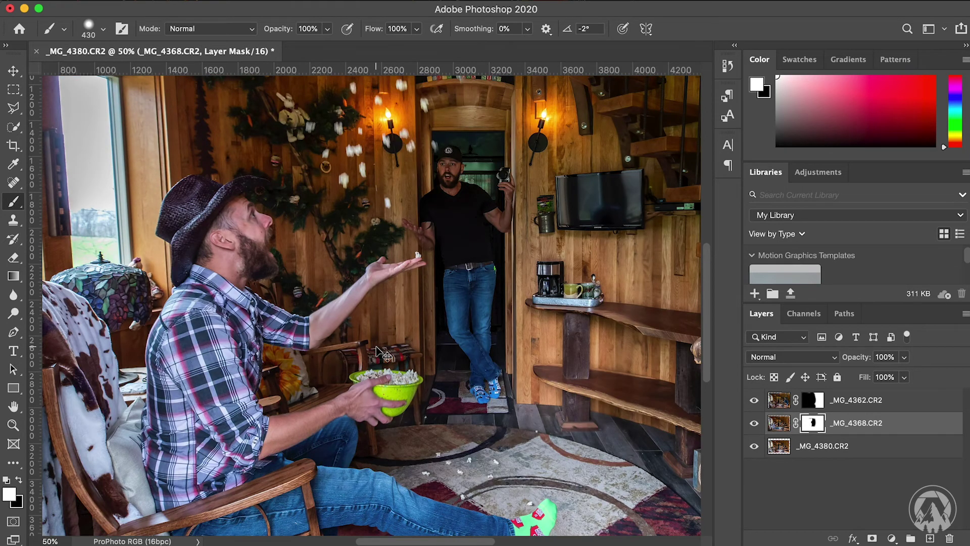
pyautogui.press('super+minus')
pyautogui.press('super+minus')
pyautogui.press('super+minus')
pyautogui.press('super+equal')
pyautogui.press('super+equal')
pyautogui.press('super+minus')
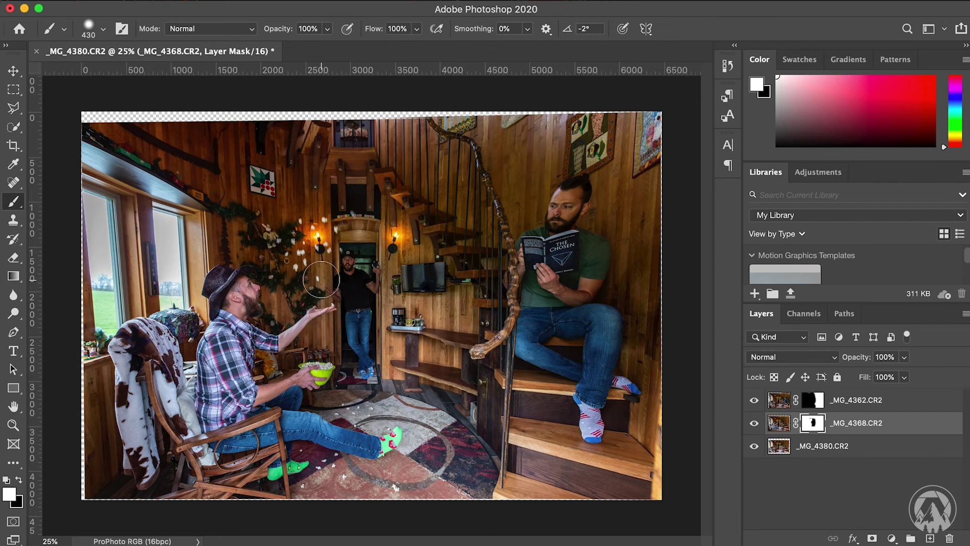
# Crop the image to a 16:9 ratio, tightening the frame inside the transparent edges and shifting the picture slightly upward
pyautogui.click(15, 148)
pyautogui.click(132, 32)
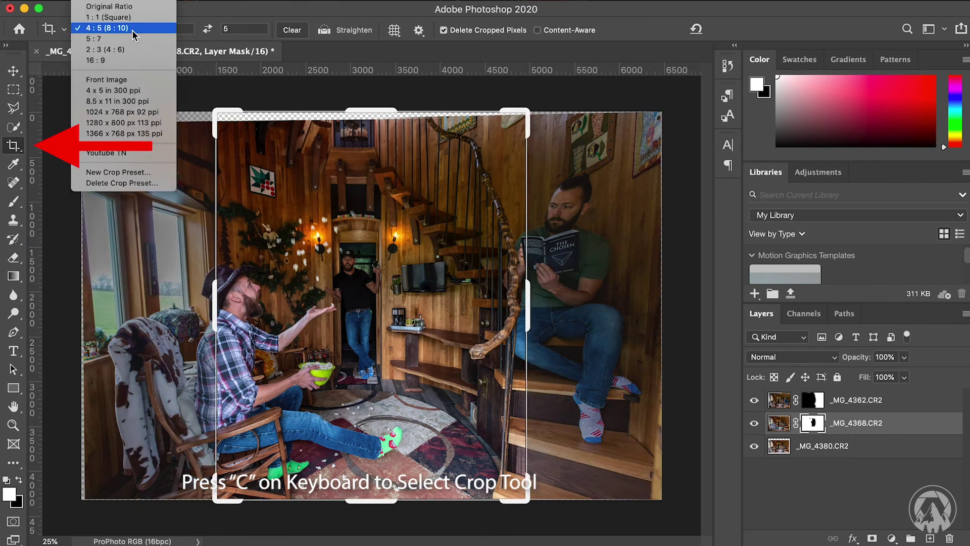
pyautogui.press('Escape')
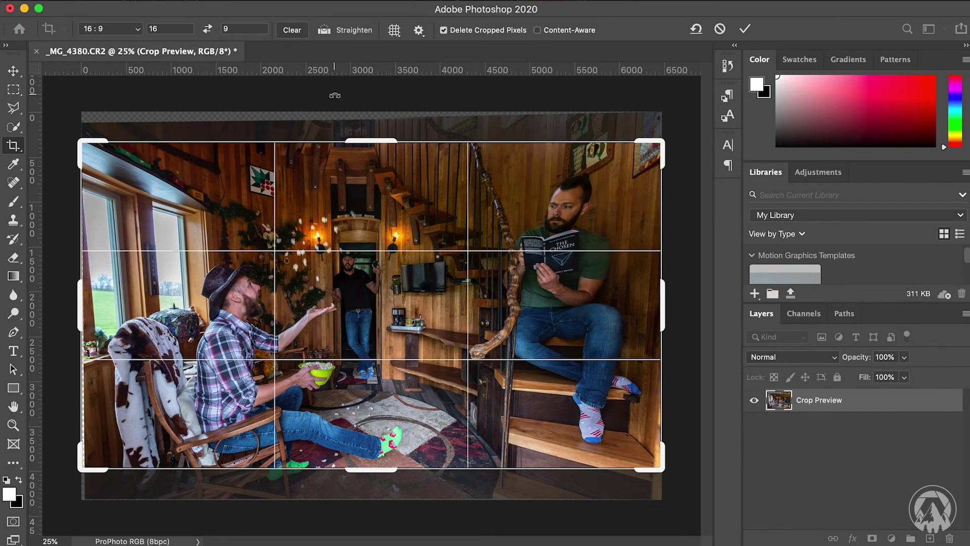
pyautogui.moveTo(84, 292); pyautogui.dragTo(86, 290)
pyautogui.moveTo(658, 309); pyautogui.dragTo(657, 309)
pyautogui.moveTo(440, 302)
pyautogui.mouseDown()
pyautogui.moveTo(441, 280)
pyautogui.moveTo(440, 291)
pyautogui.mouseUp()
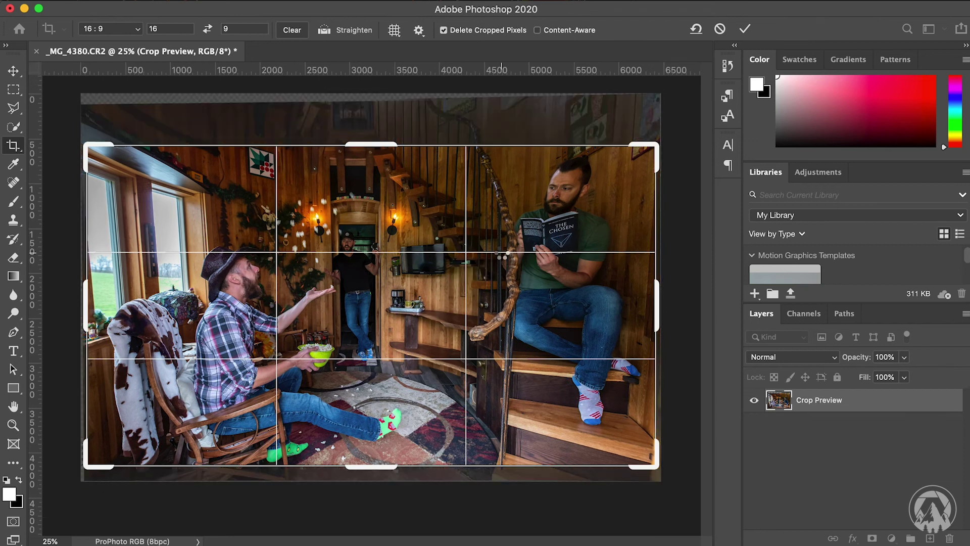
pyautogui.press('Return')
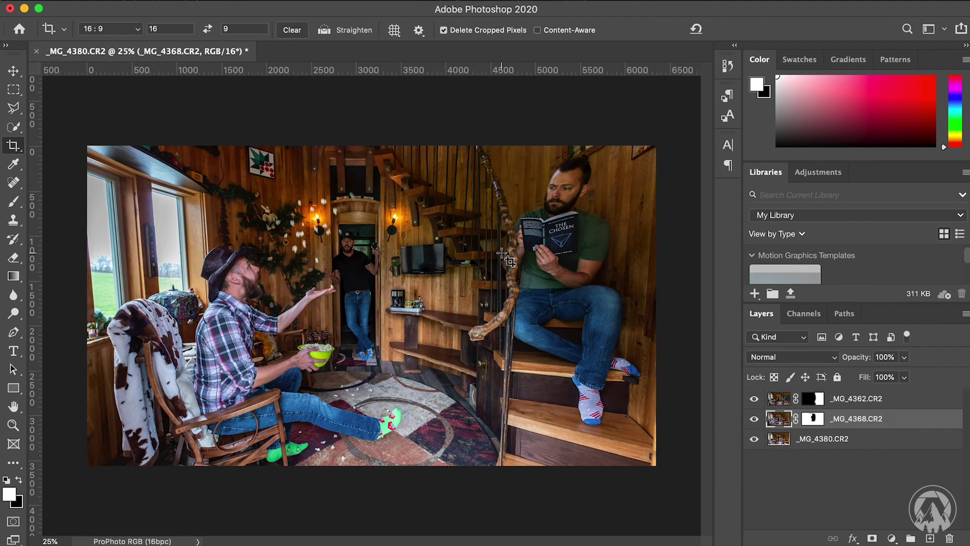